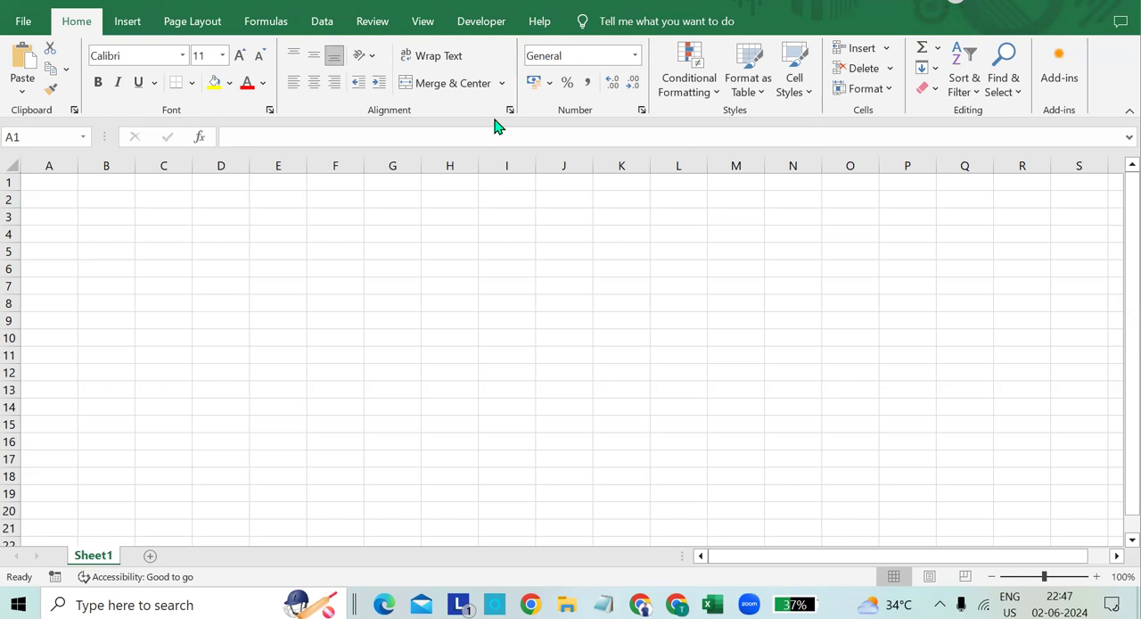
- Enter the formula =4/2 in cell A1 to divide two numbers directly
click(39, 186)
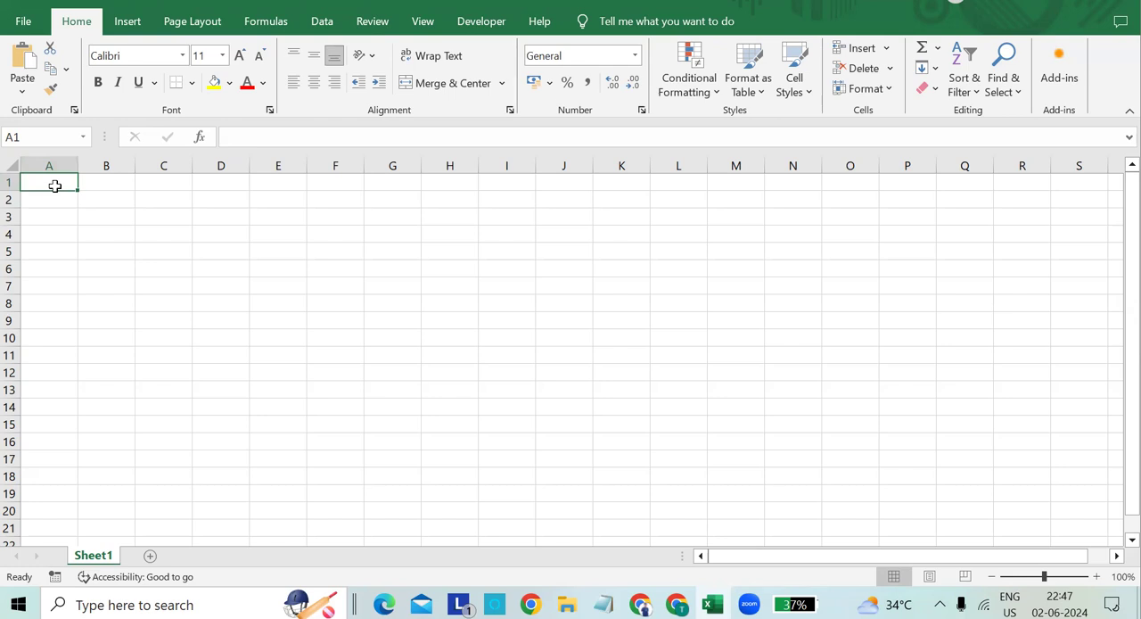
text(=)
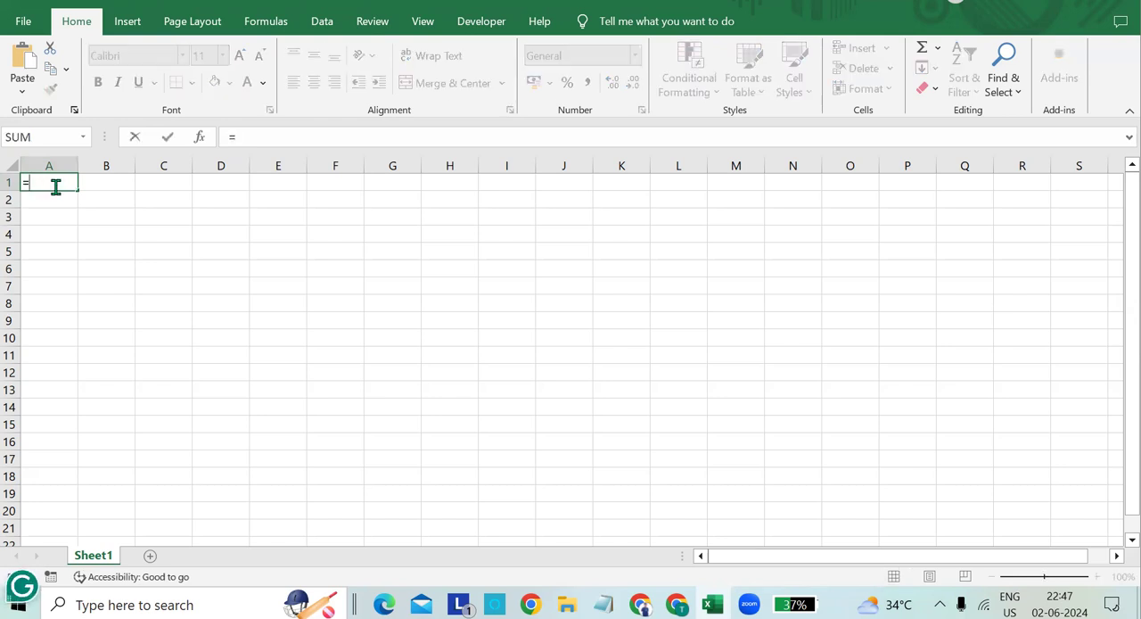
text(4/2)
key(Return)
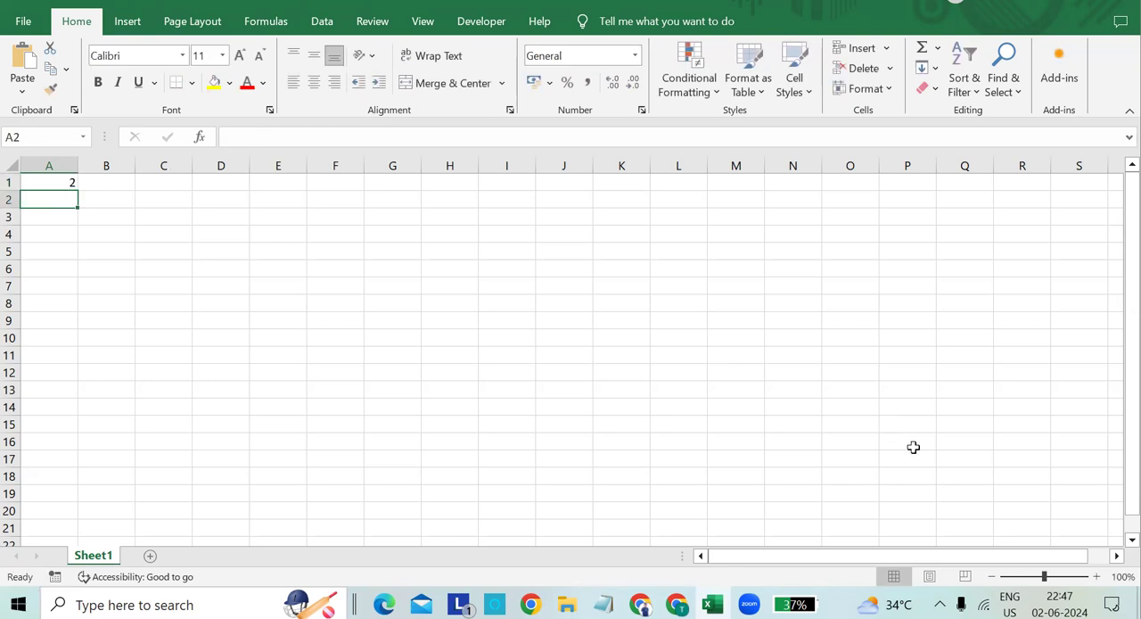
- Enter the value 8 in cell A2, directly below the division formula
drag(1045, 577, 1050, 580)
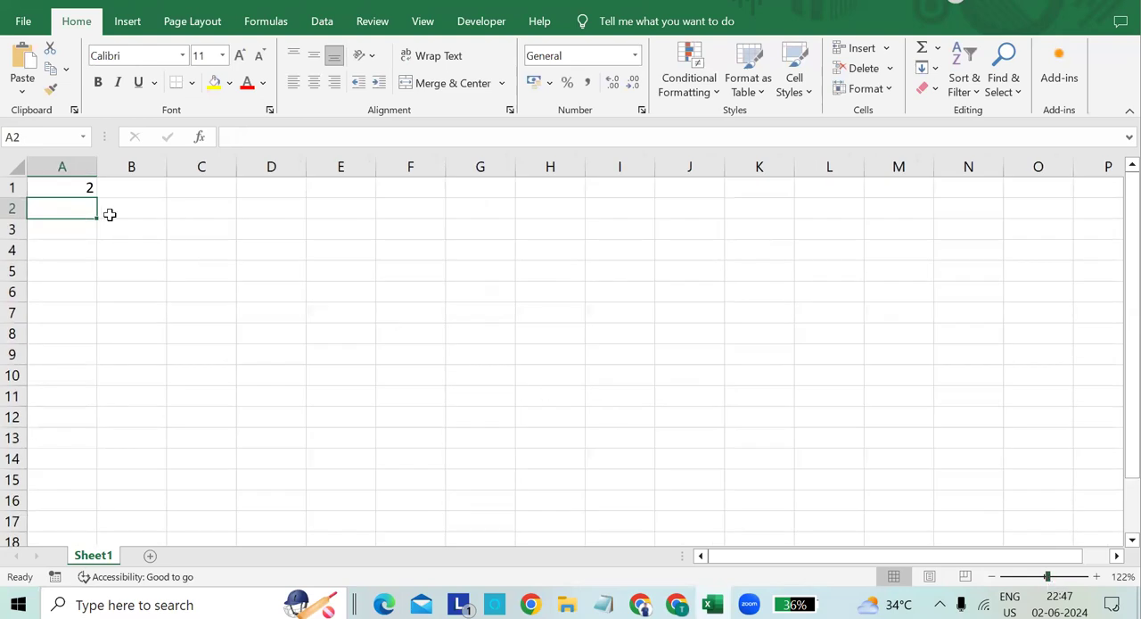
click(82, 187)
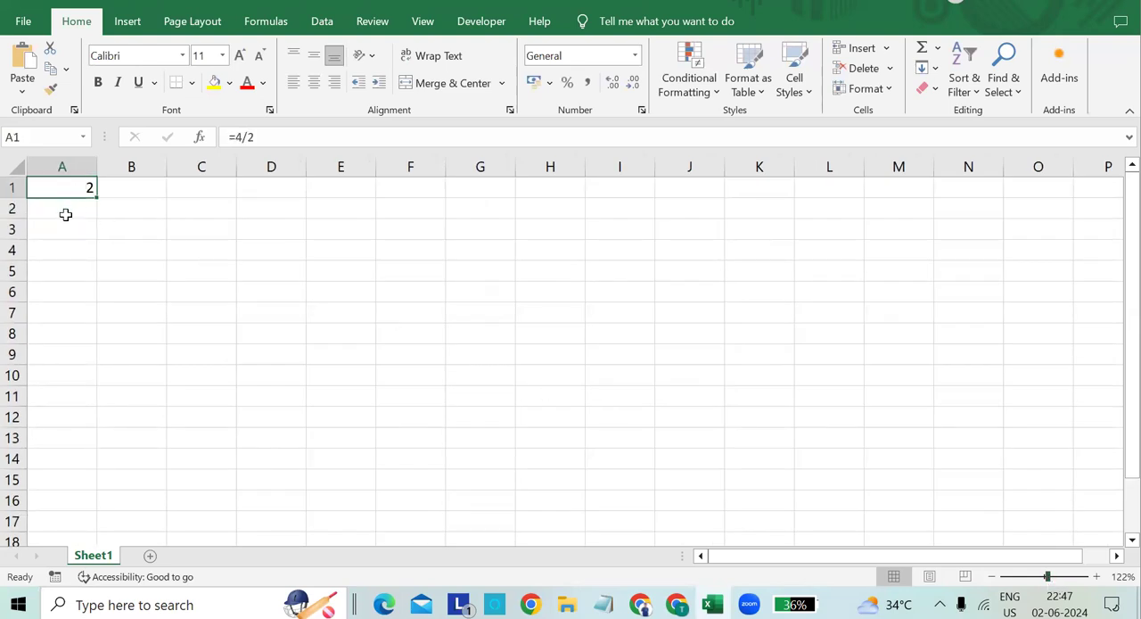
click(68, 209)
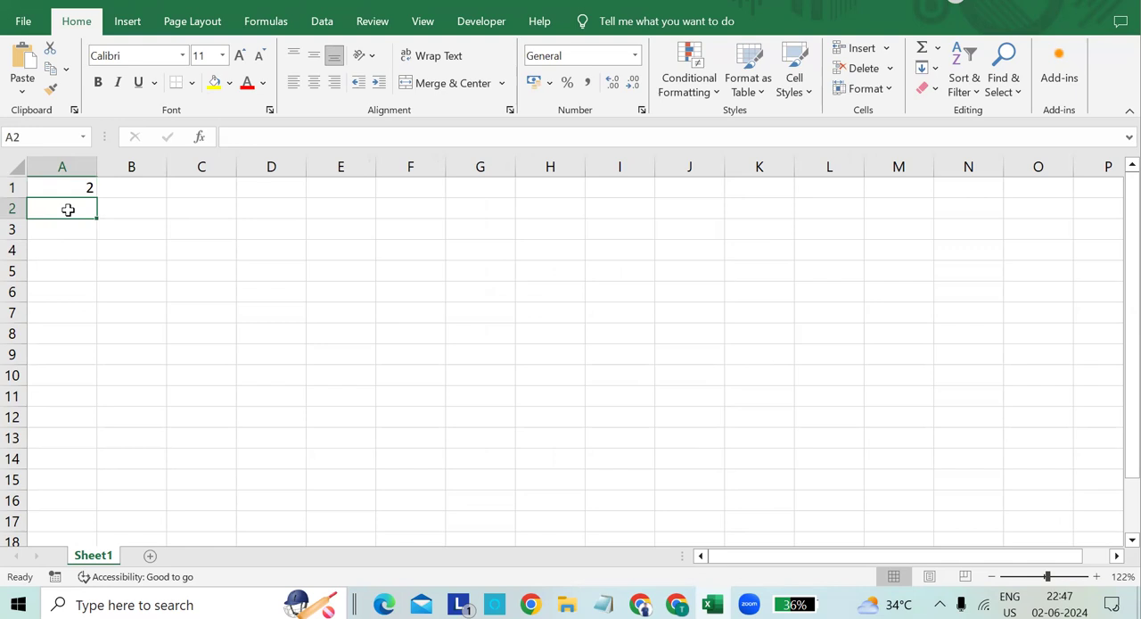
text(8)
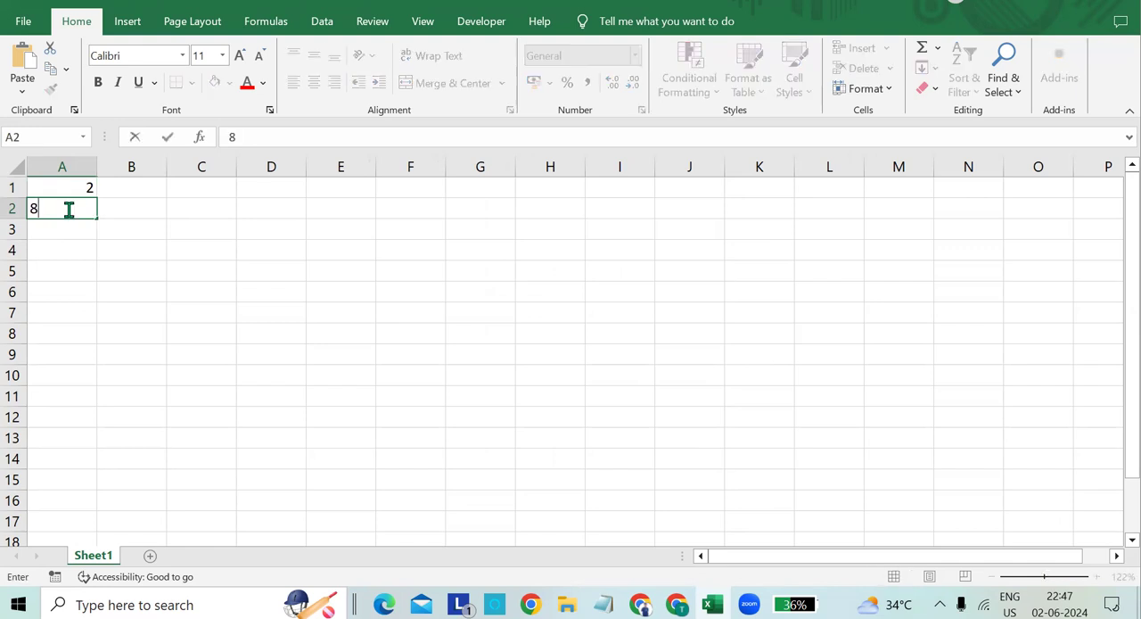
- Label cell A3 with the text "result"
click(72, 230)
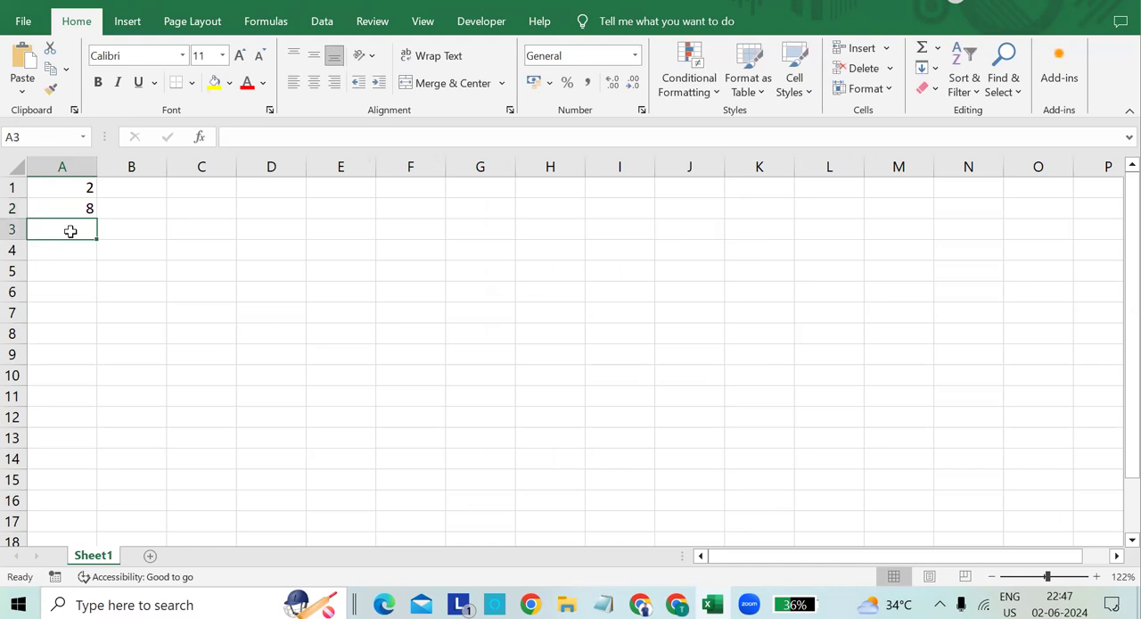
text(reusl)
key(BackSpace)
key(BackSpace)
text(s)
key(BackSpace)
key(BackSpace)
text(sutl)
key(BackSpace)
key(BackSpace)
text(lt)
- Divide the second value by the first in cell B3 with the formula =A2/A1
click(156, 229)
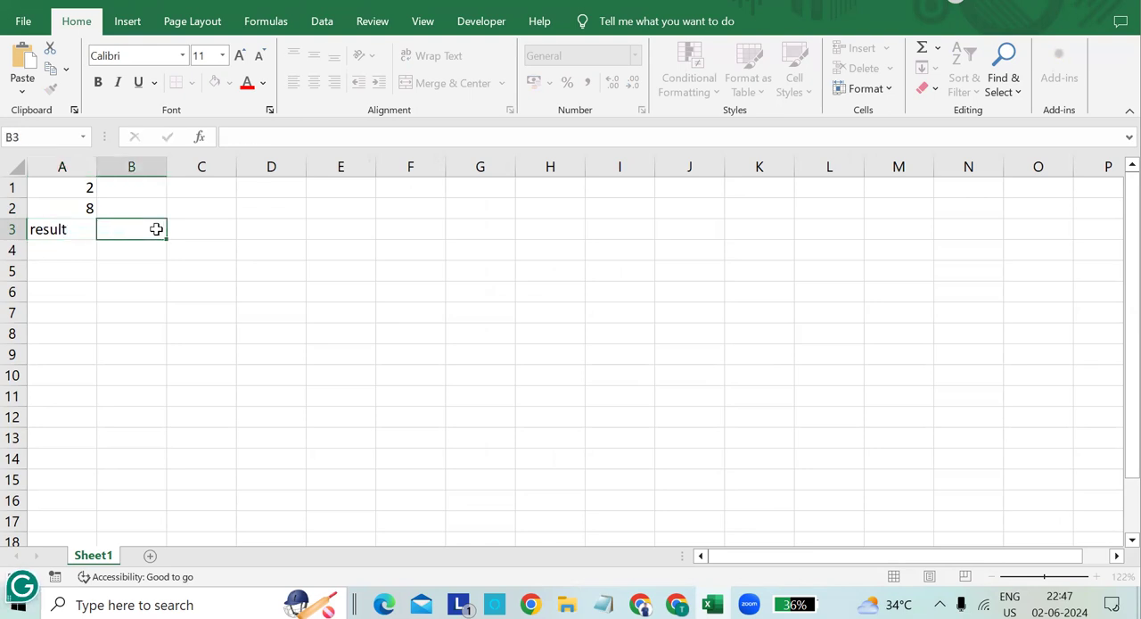
text(=)
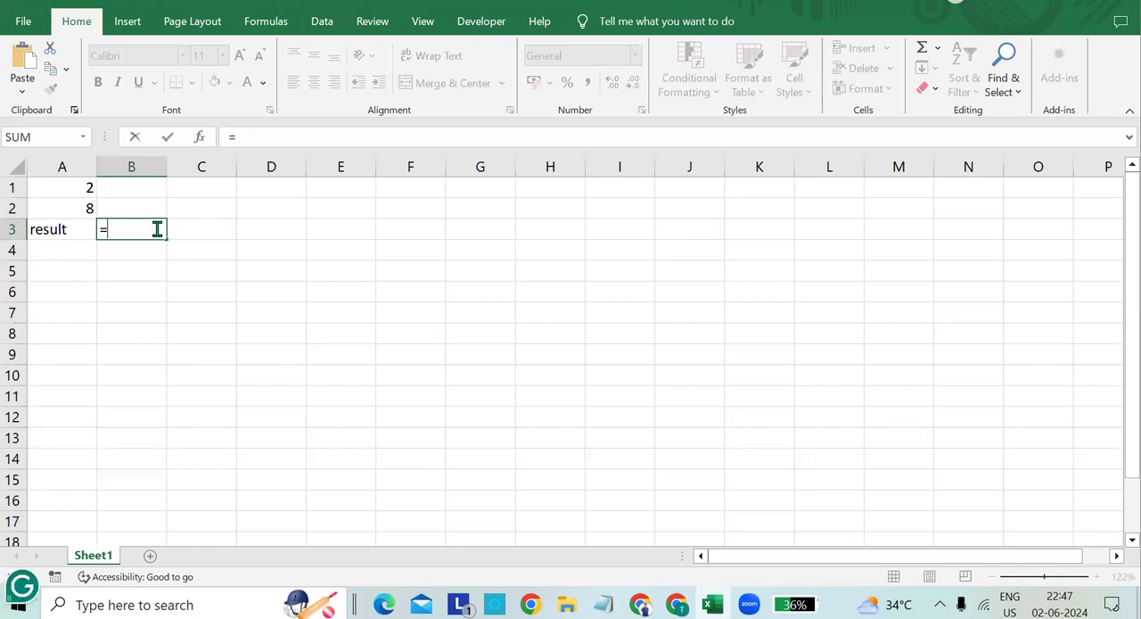
text(A)
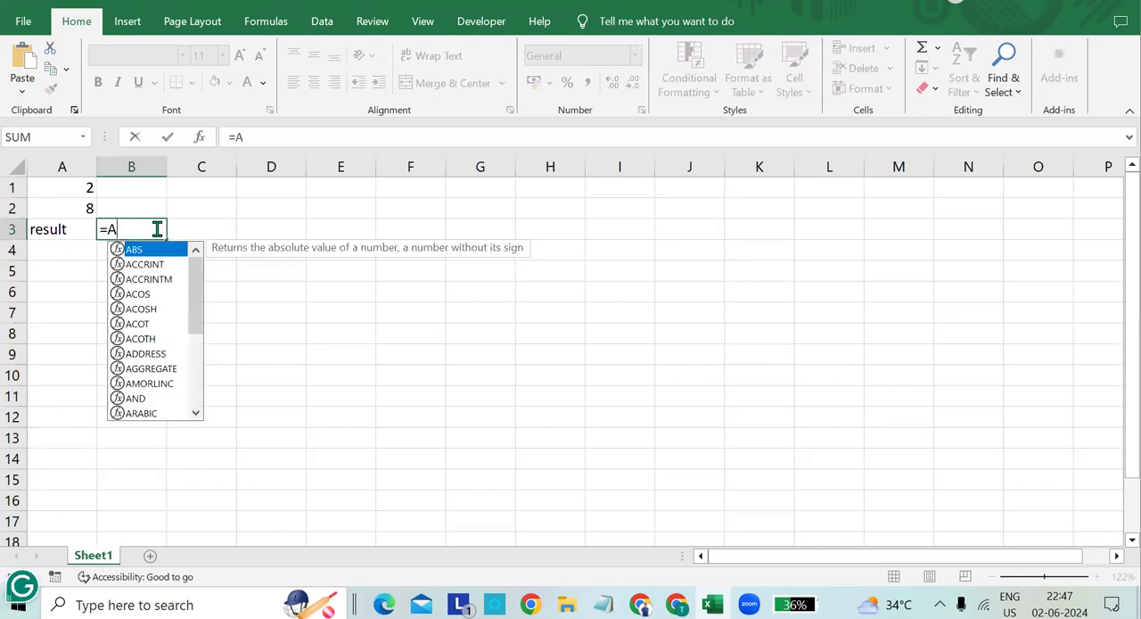
text(2/A1)
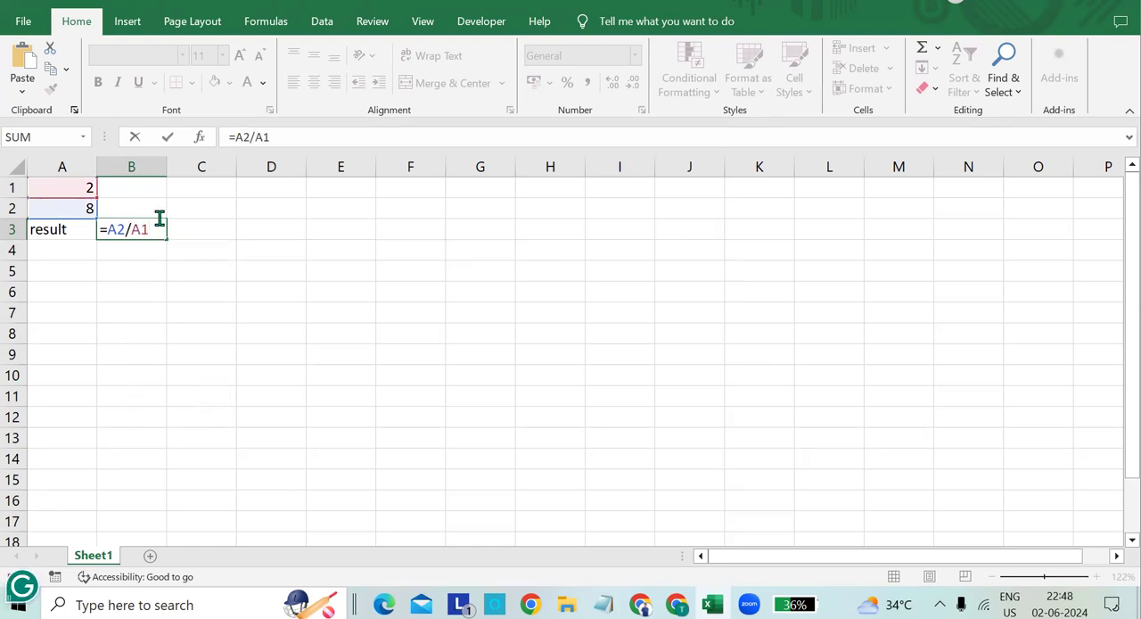
key(Return)
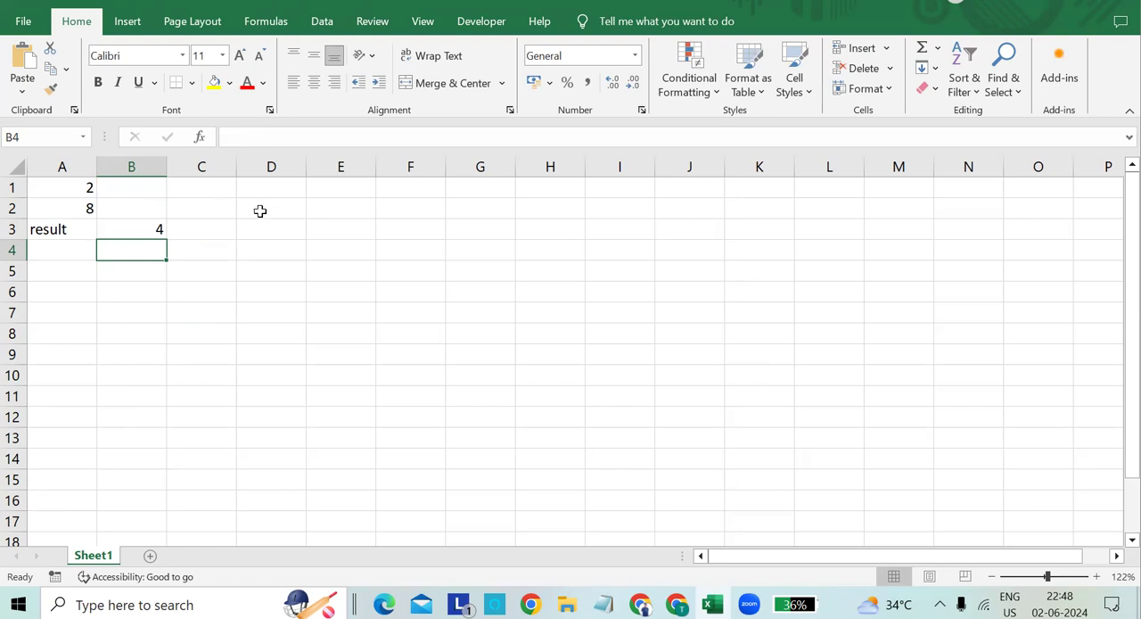
- Clear all contents of the worksheet
click(79, 232)
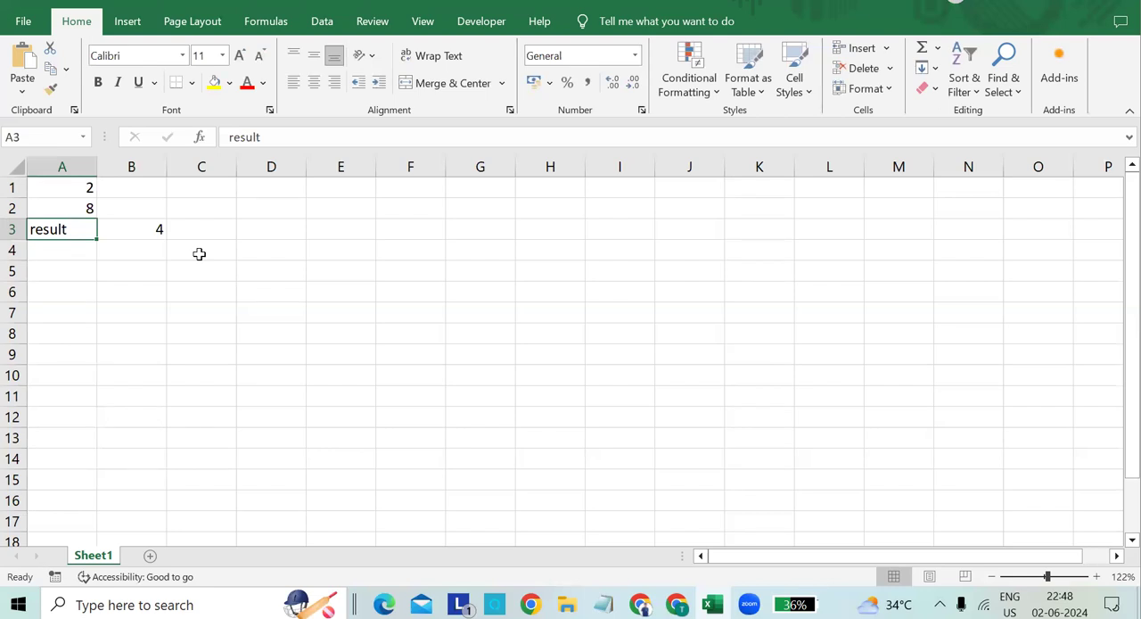
key(ctrl+a)
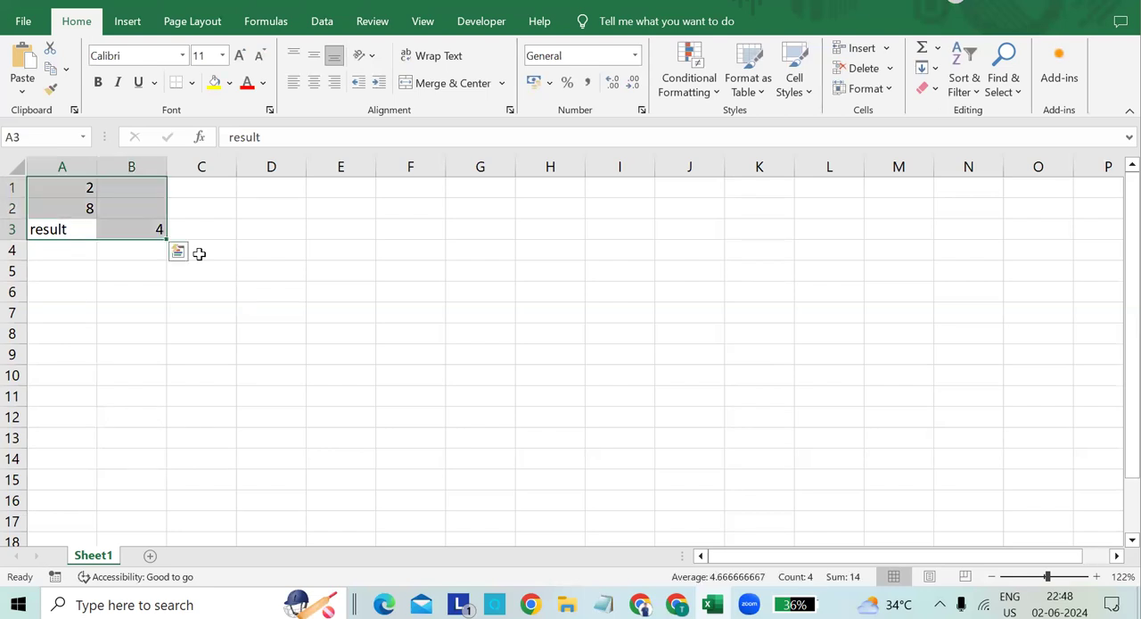
key(BackSpace)
click(88, 268)
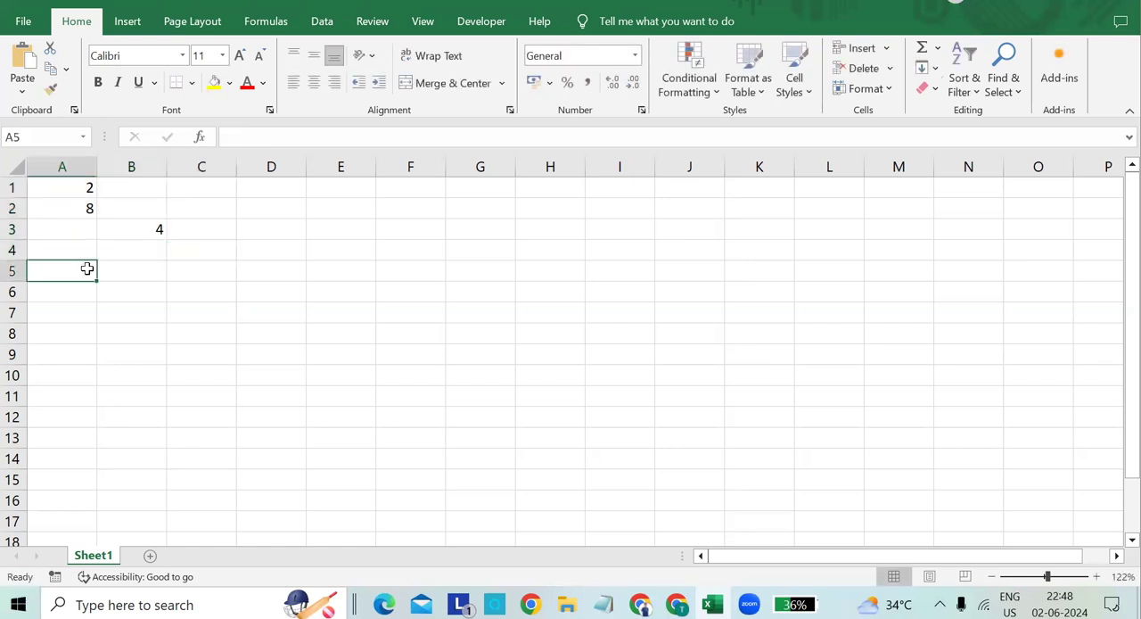
key(ctrl+a)
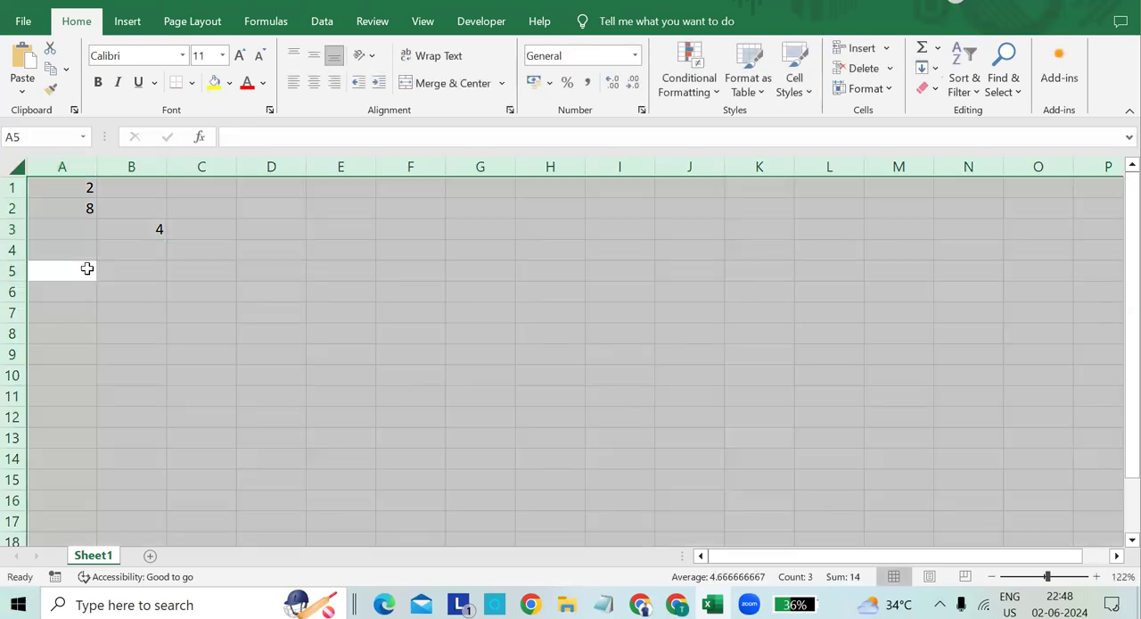
key(Delete)
click(87, 268)
- Fill cells A1 to A10 with 10 through 100 in increments of 10, and enter the divisor 5 in B1
click(80, 206)
click(86, 187)
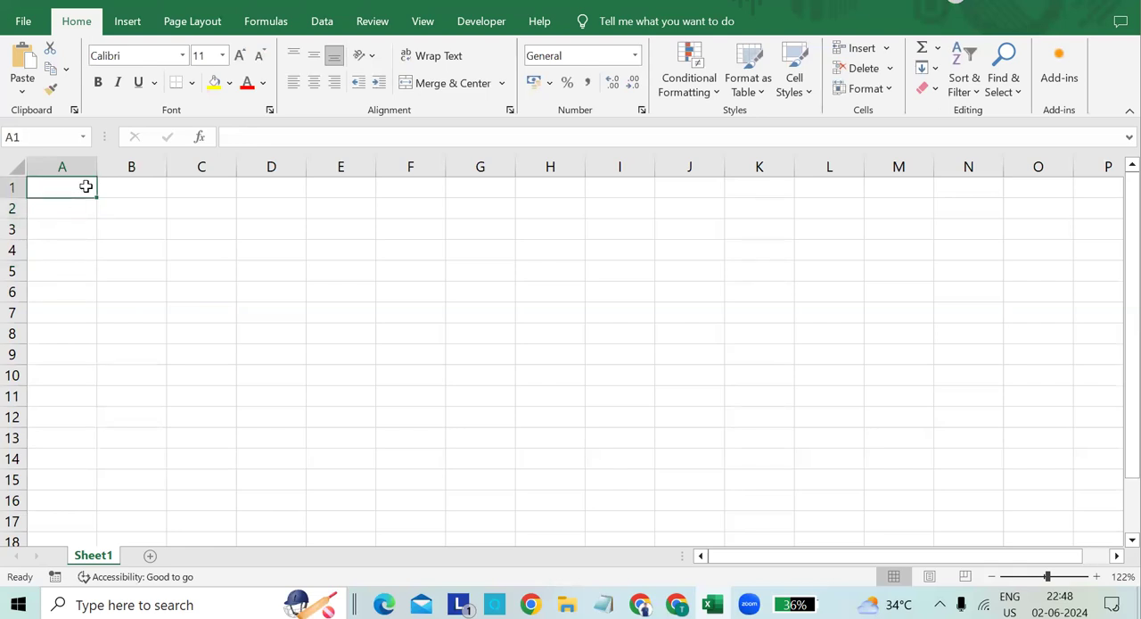
text(10)
key(Return)
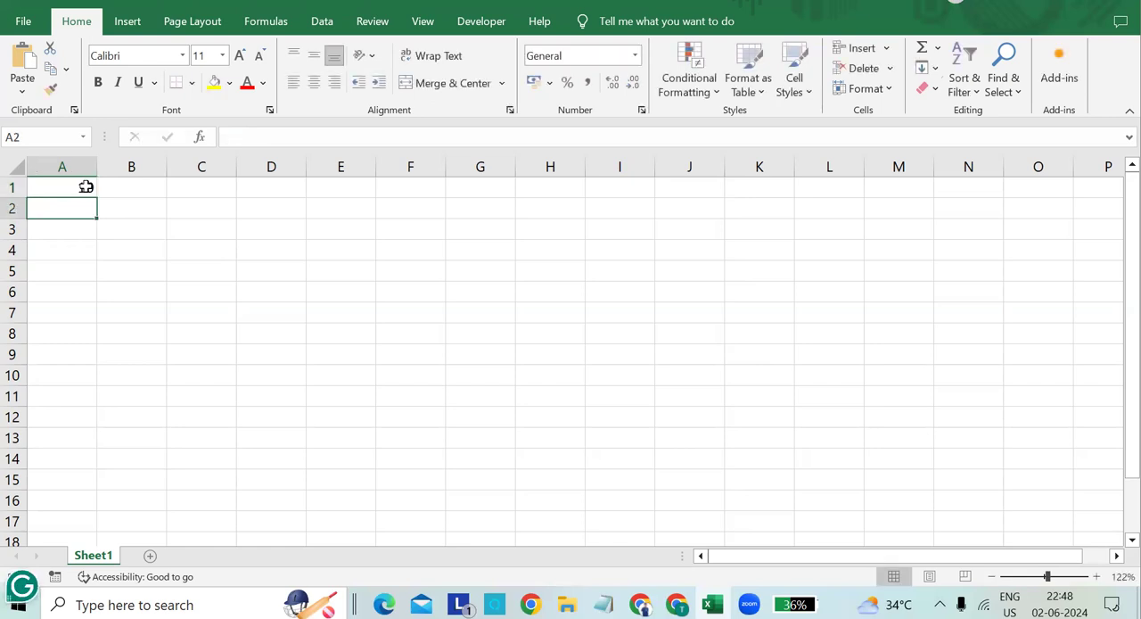
text(20)
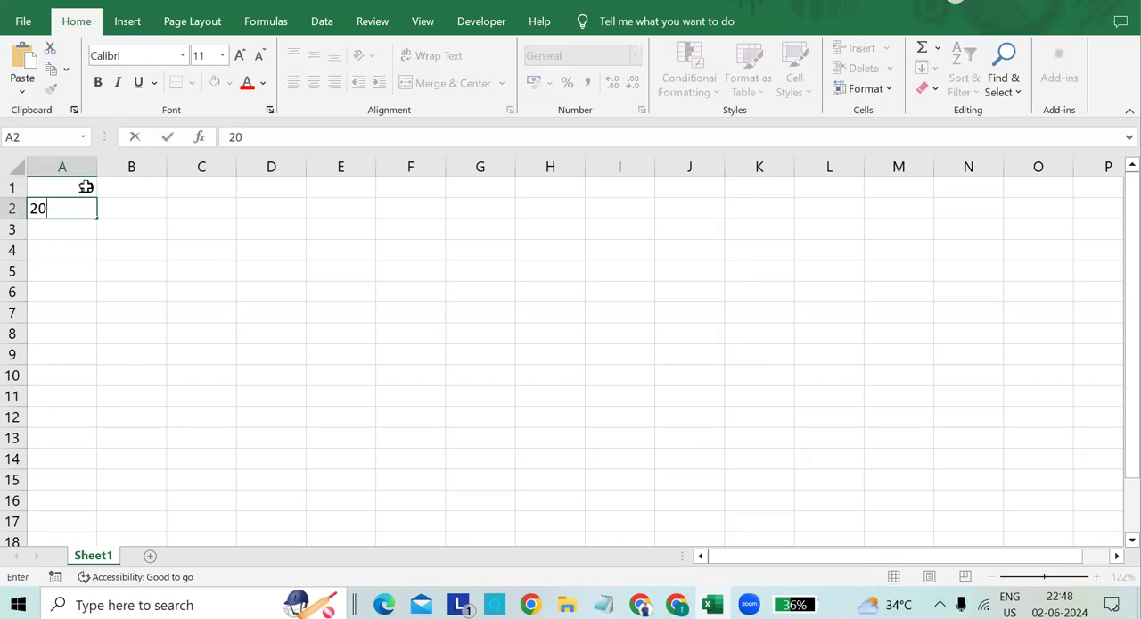
key(Return)
text(30)
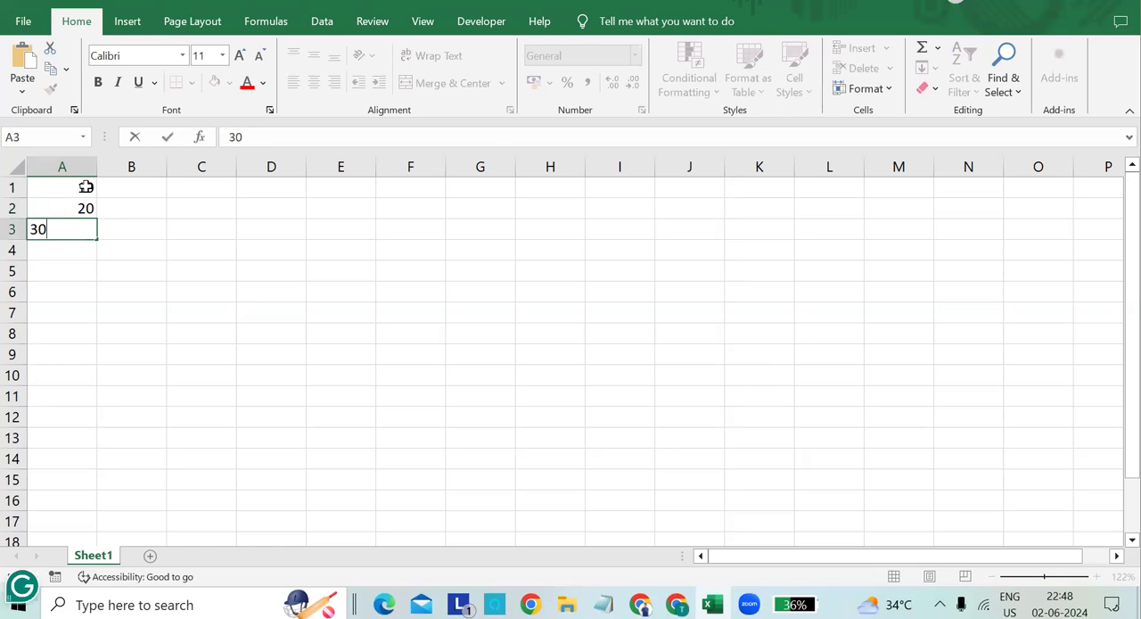
key(Return)
text(40)
key(Return)
text(50)
key(Return)
text(60)
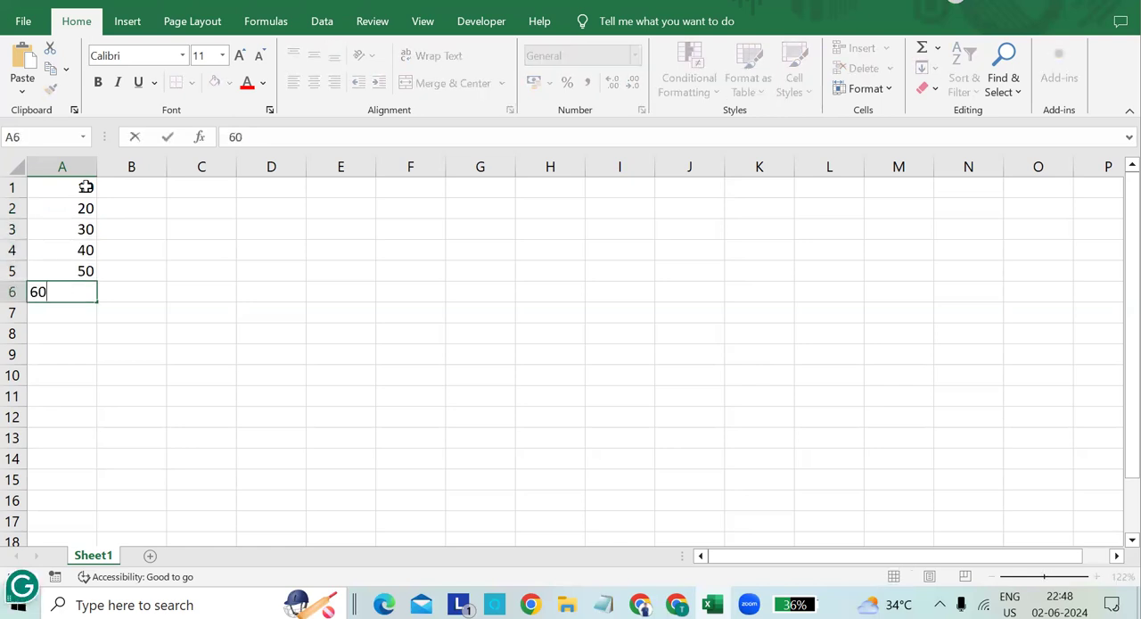
key(Return)
text(70)
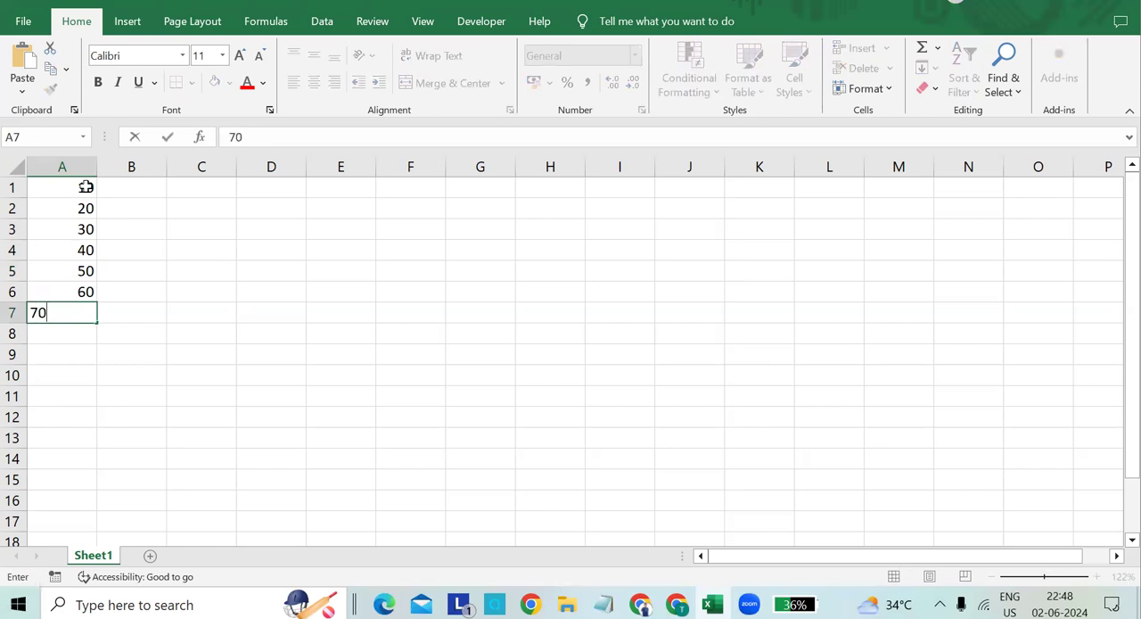
key(Return)
text(80)
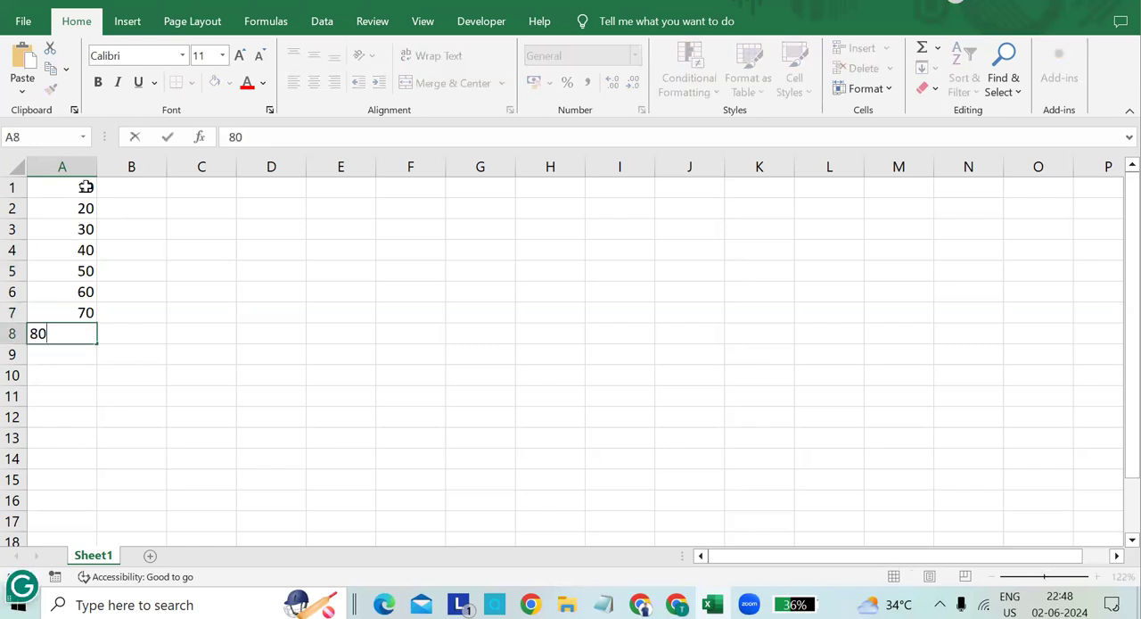
key(Return)
text(90)
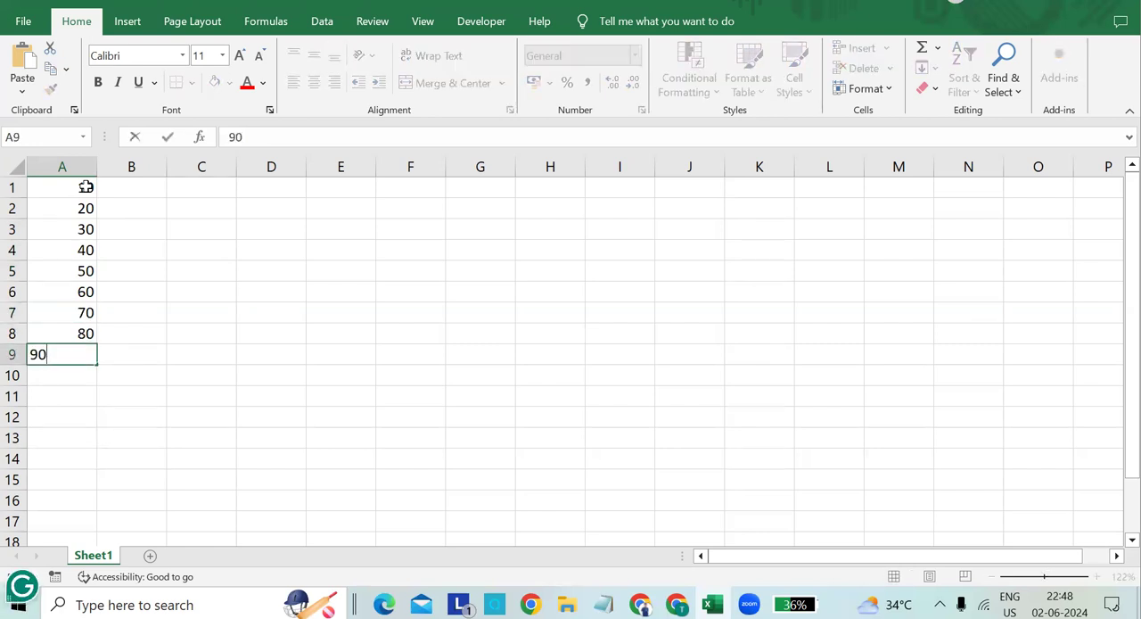
key(Return)
text(100)
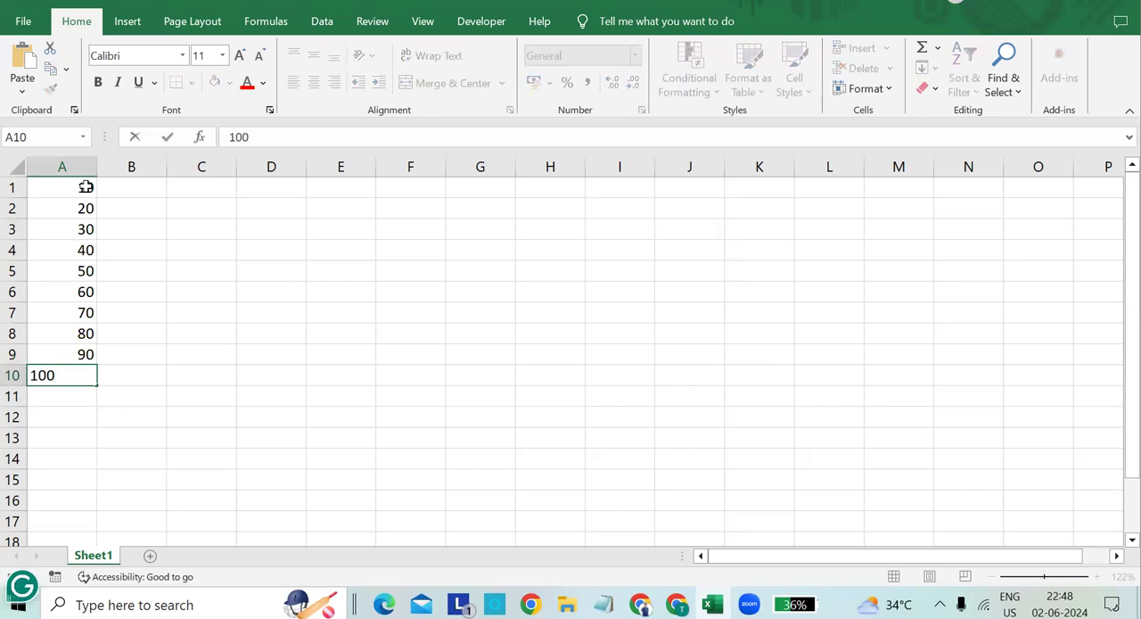
key(Return)
click(137, 191)
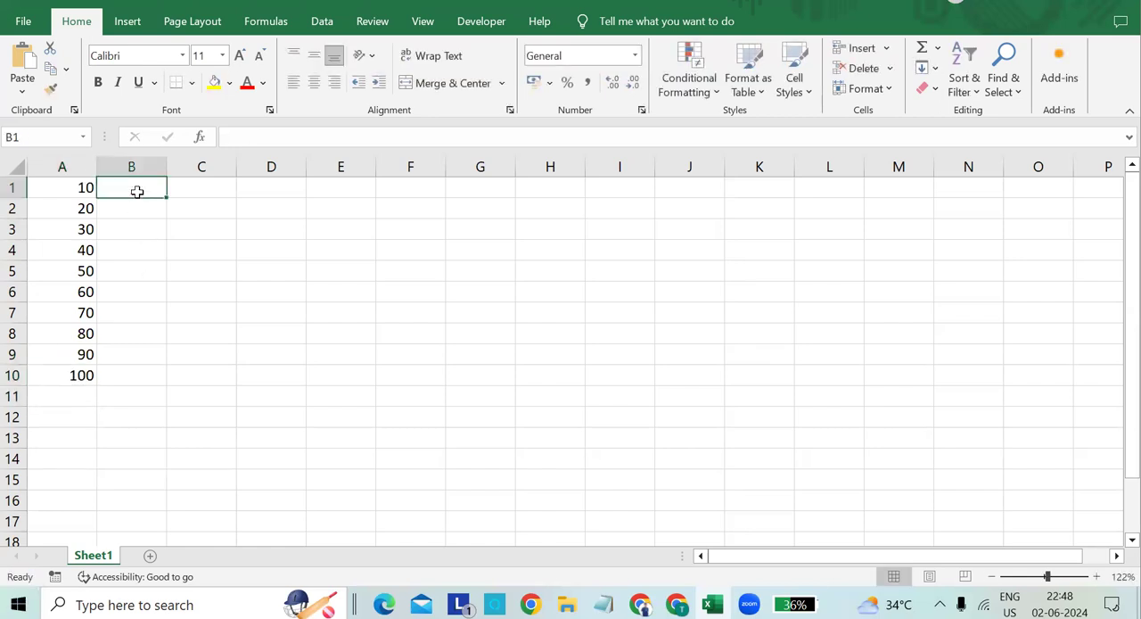
text(5)
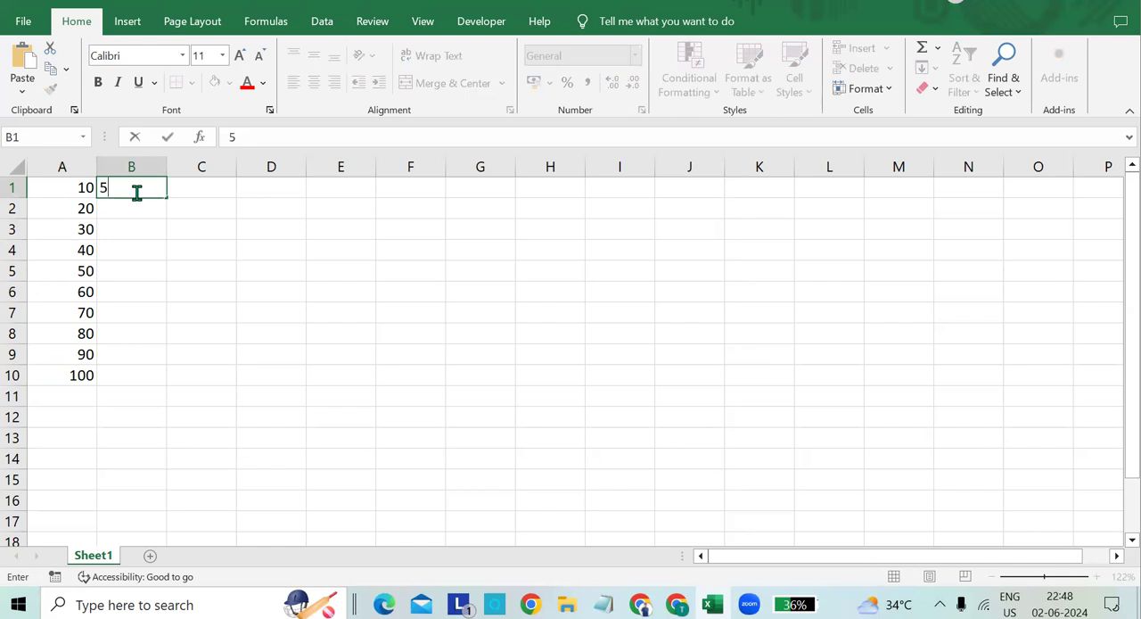
- Enter the formula =A1/$B$1 in cell C1, dividing by the absolute reference to the divisor
click(187, 194)
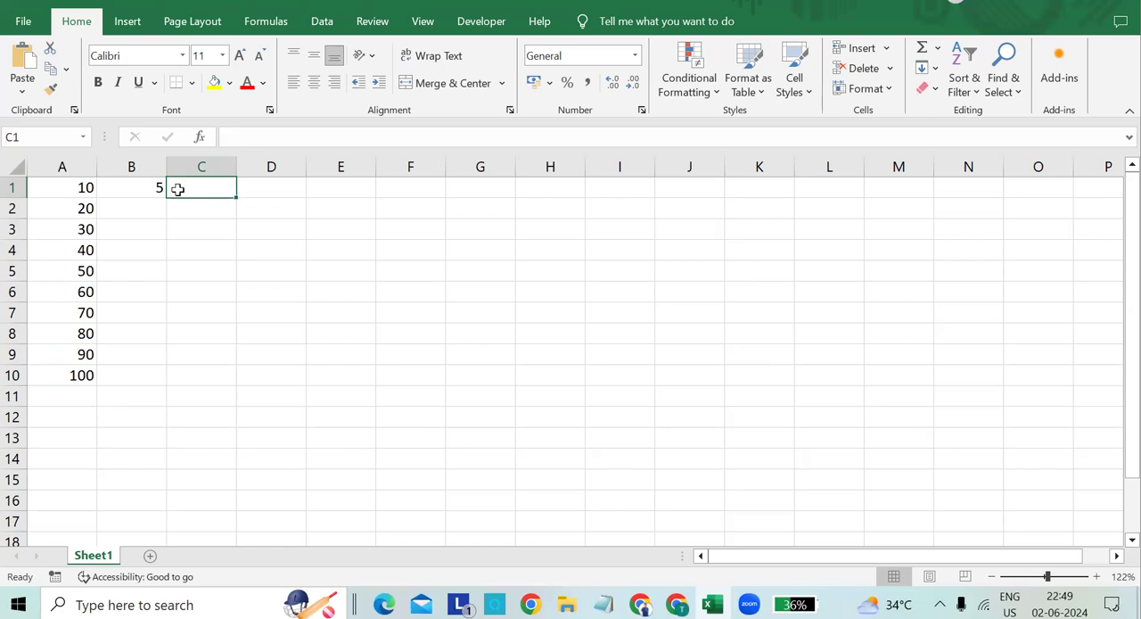
text(=)
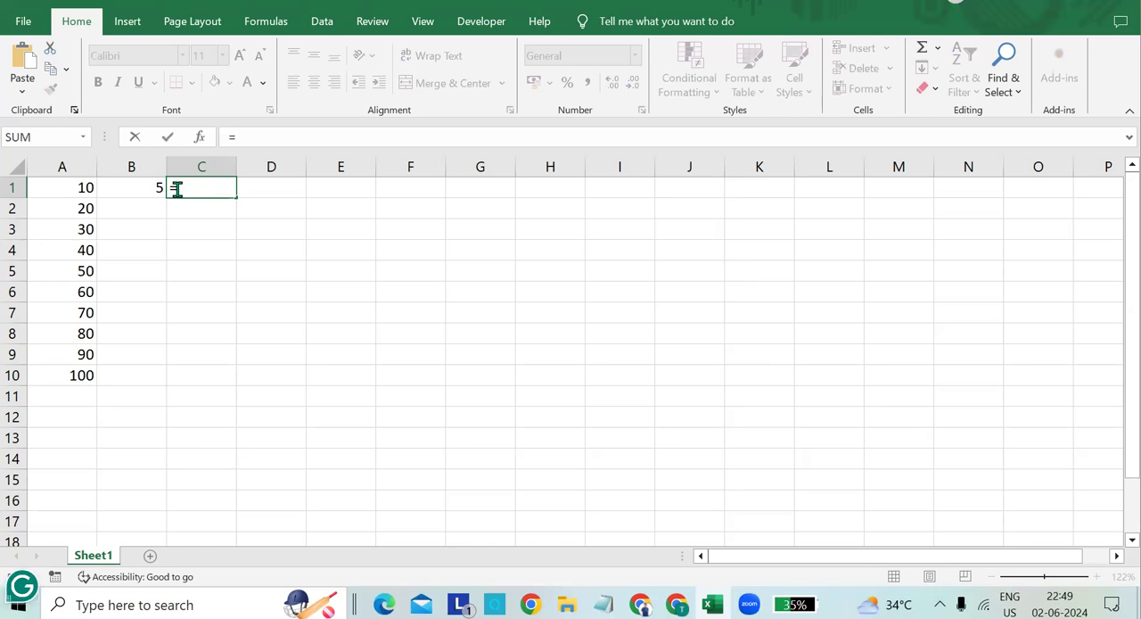
text(Aq1)
key(BackSpace)
key(BackSpace)
text(1)
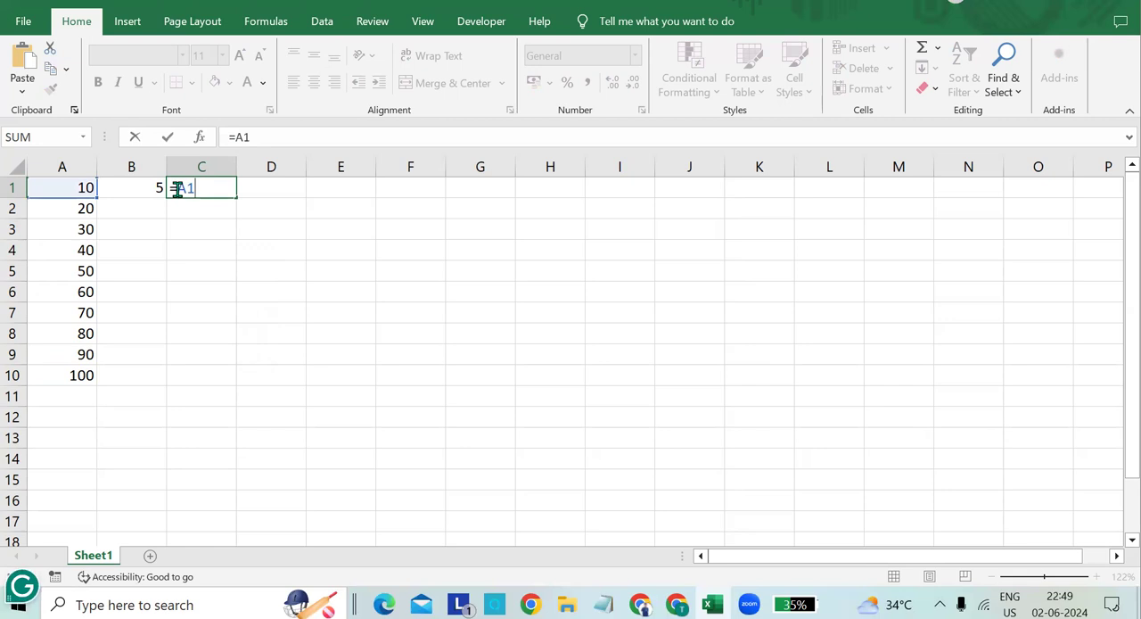
text(%)
key(BackSpace)
key(BackSpace)
text(1)
text(/)
text(&)
key(BackSpace)
text($B)
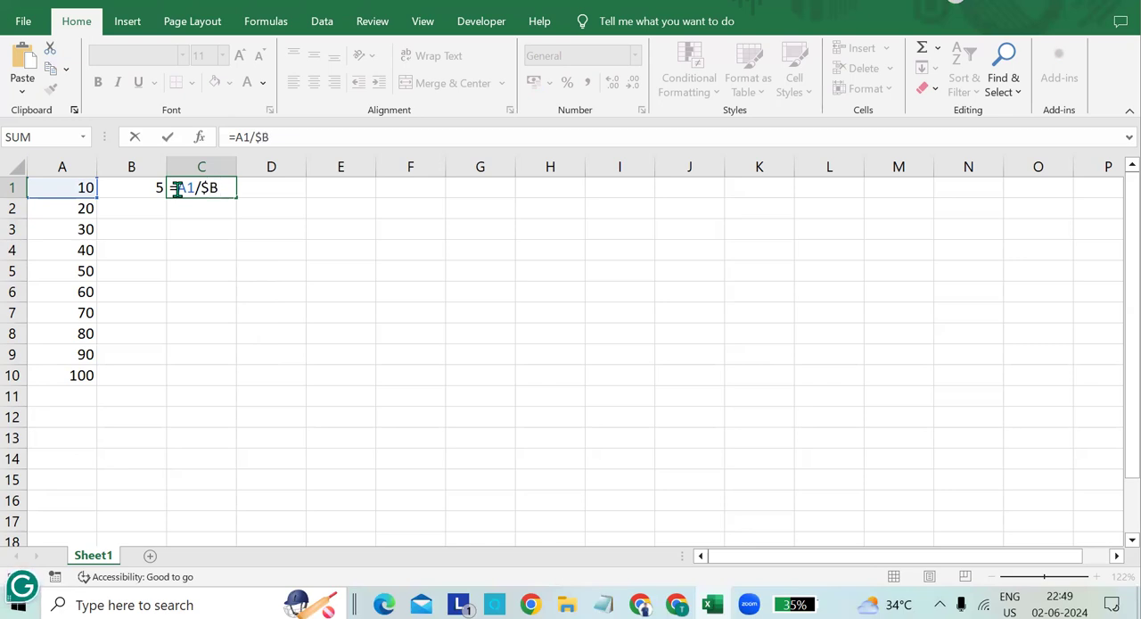
text($1)
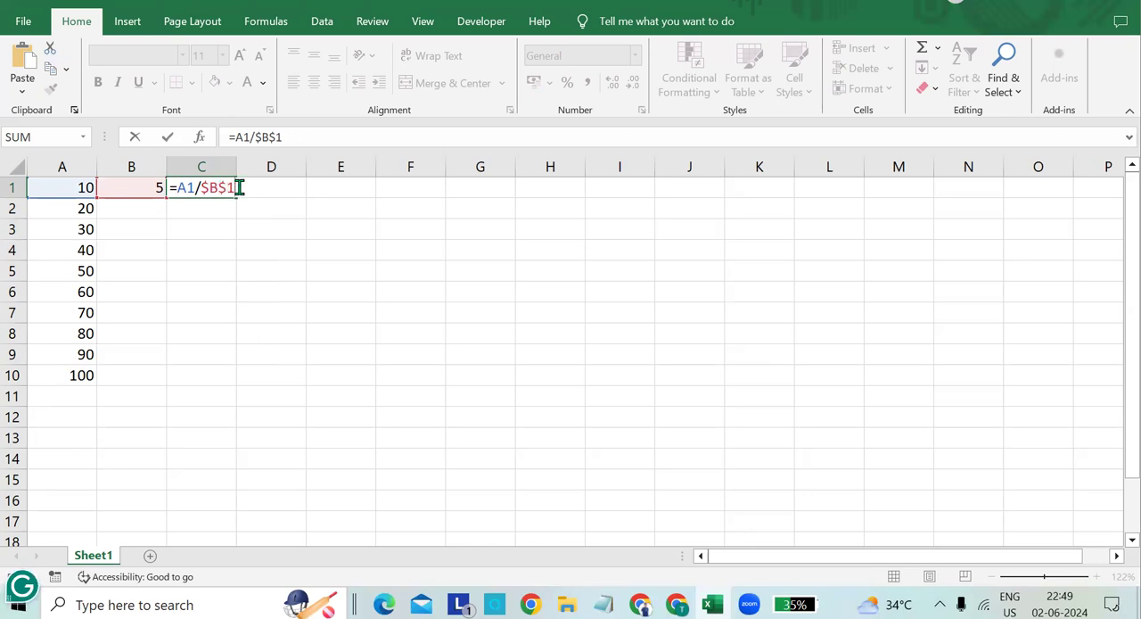
key(Return)
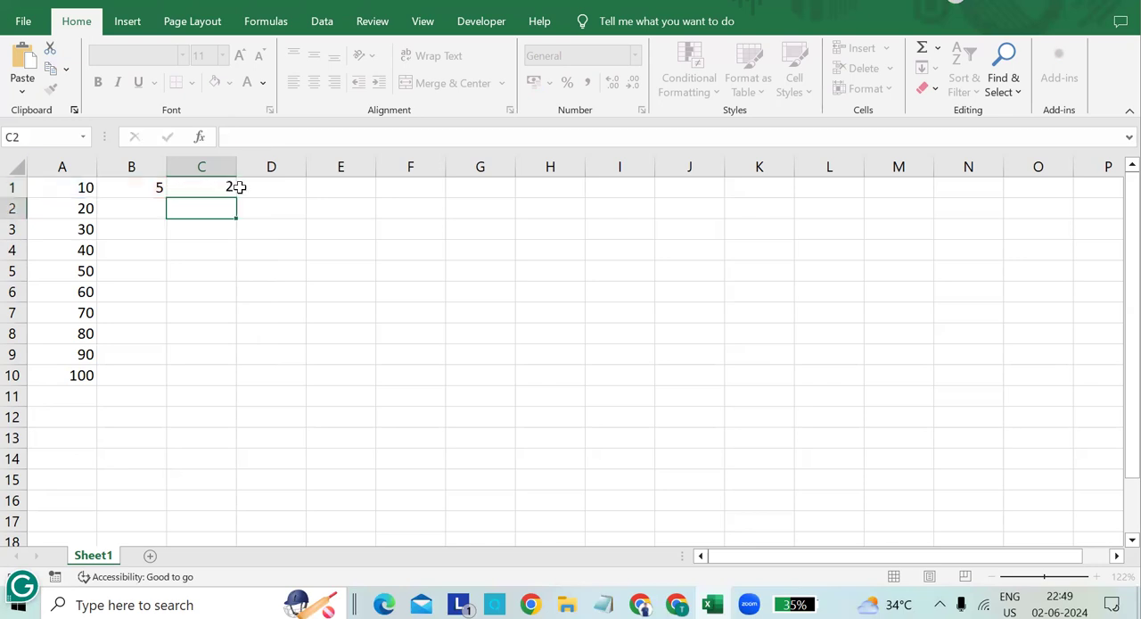
- Fill the division formula from C1 down through C10
click(226, 187)
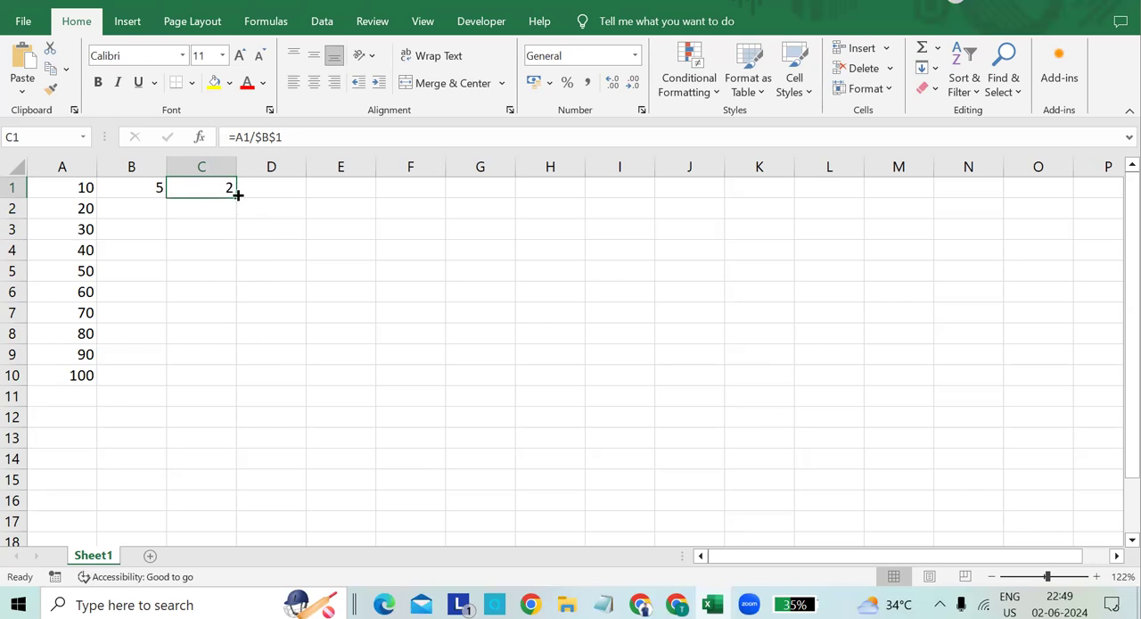
drag(233, 197, 233, 391)
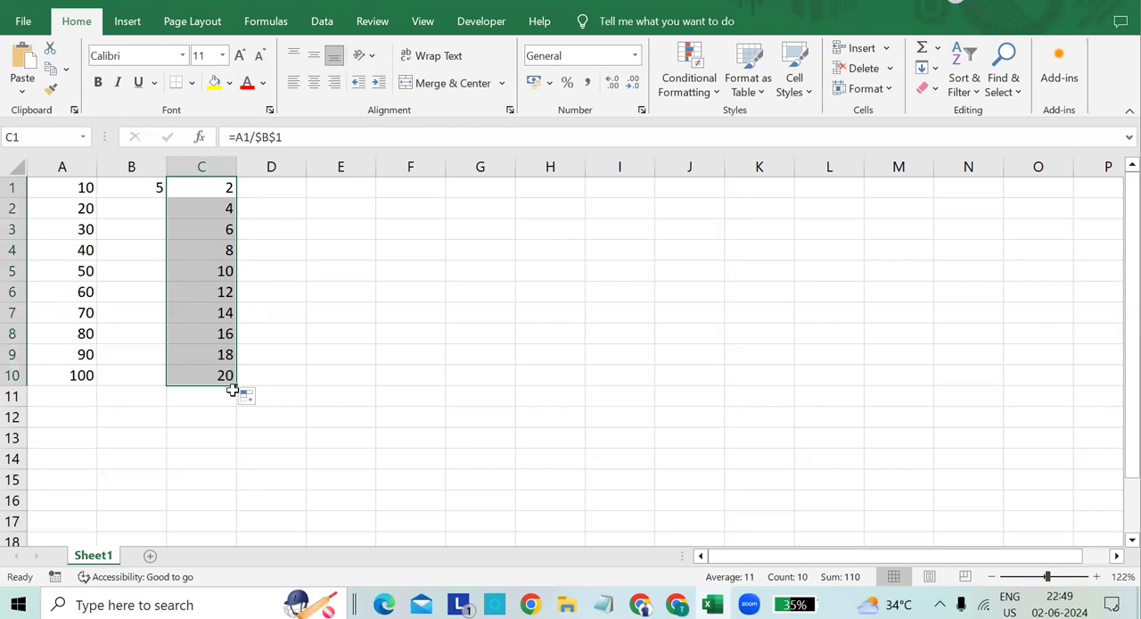
click(266, 378)
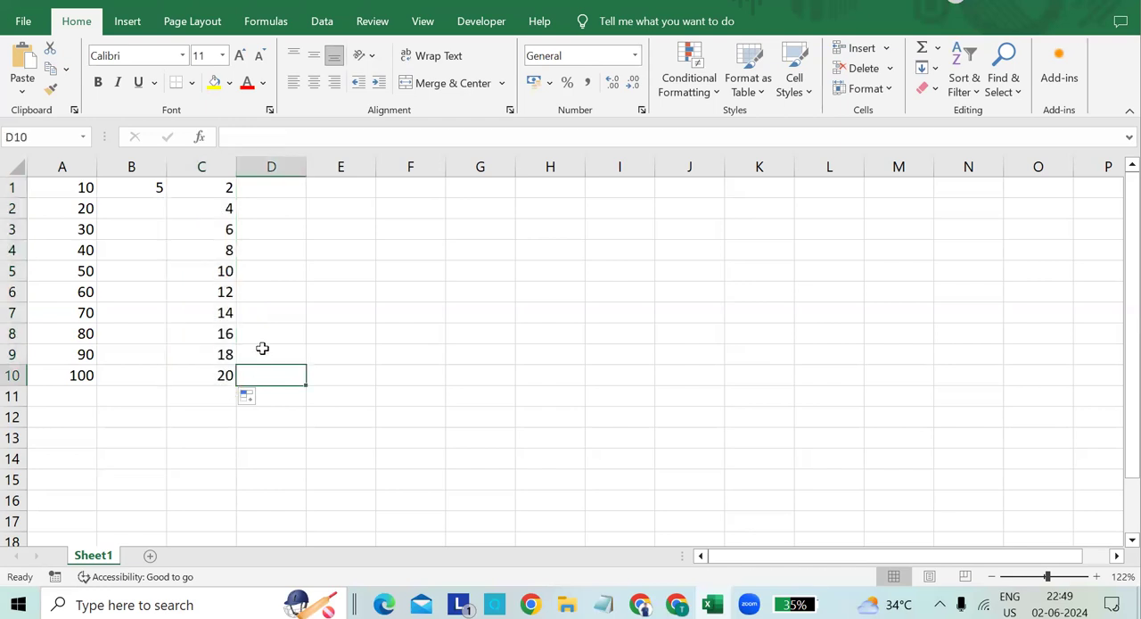